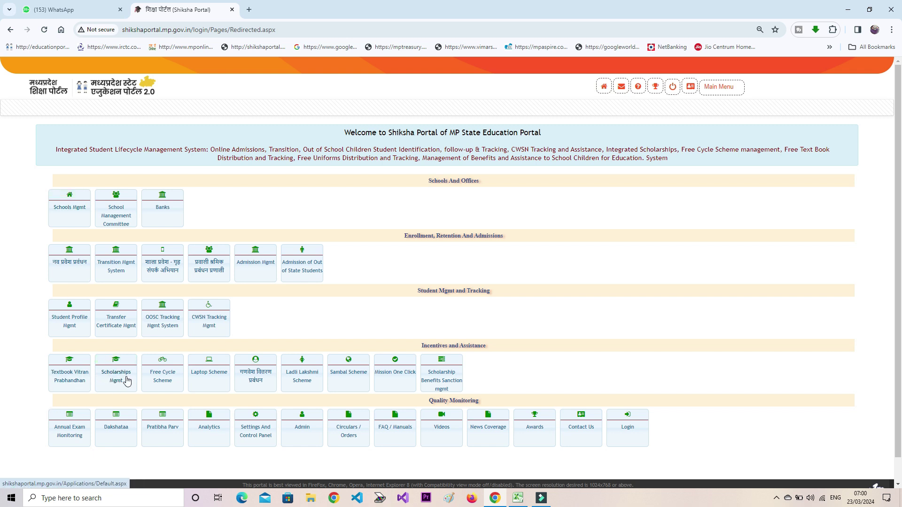
Open the List of Students Included in M1Click report from Scholarships Mgmt, by way of the DDO-wise Summary of Enrollments in Schools report.
{"action": "left_click", "coordinate": [117, 378]}
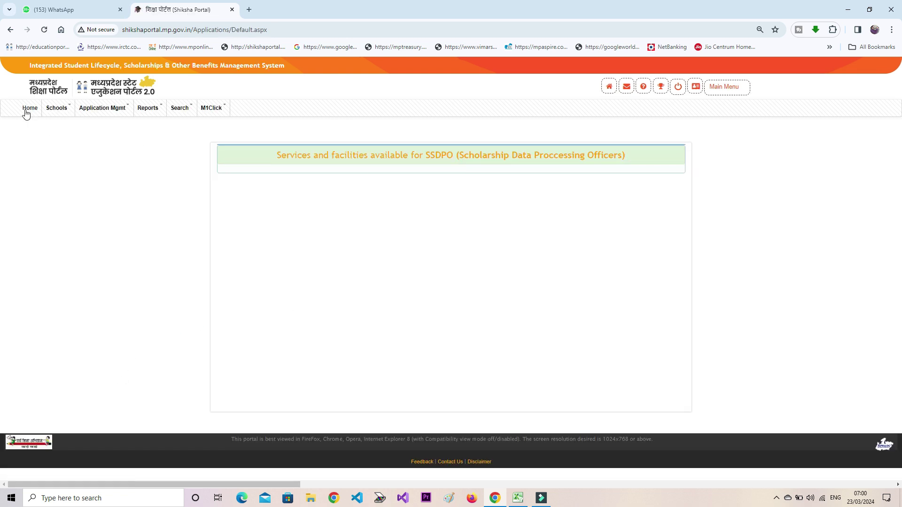
{"action": "left_click", "coordinate": [152, 110]}
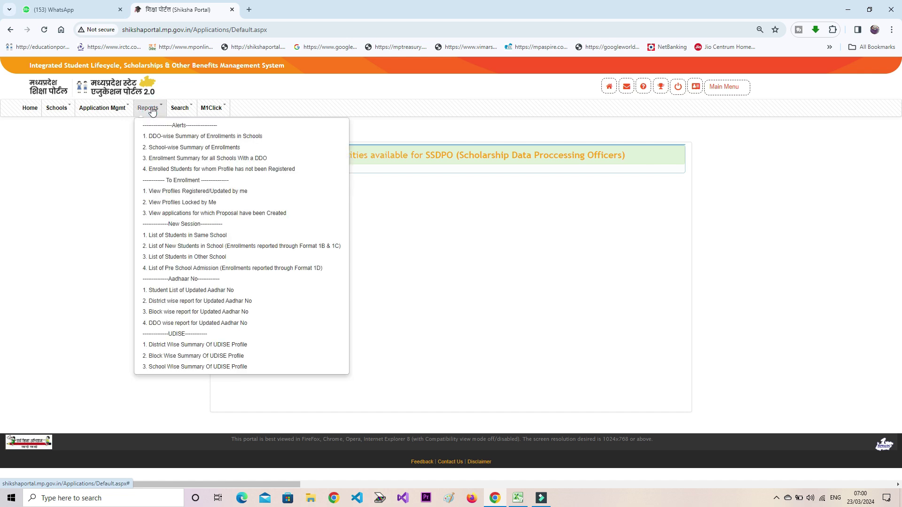
{"action": "left_click", "coordinate": [158, 136]}
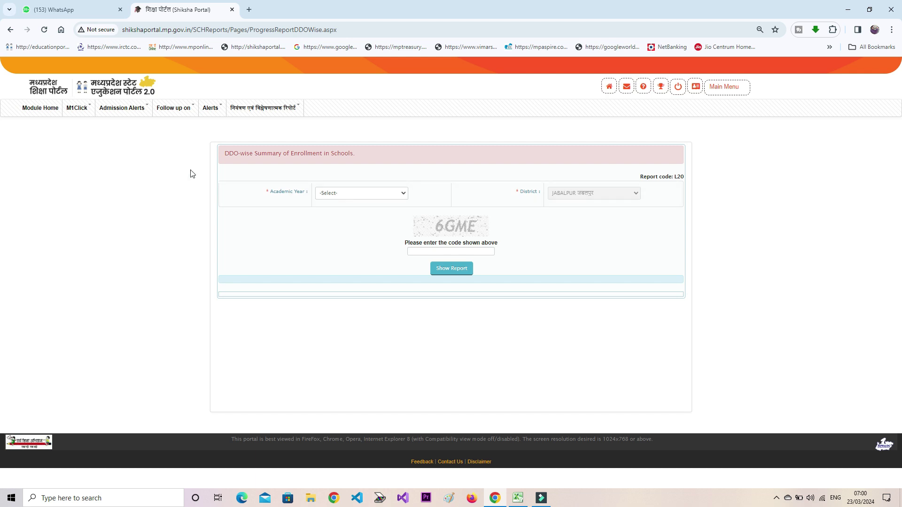
{"action": "left_click", "coordinate": [78, 111]}
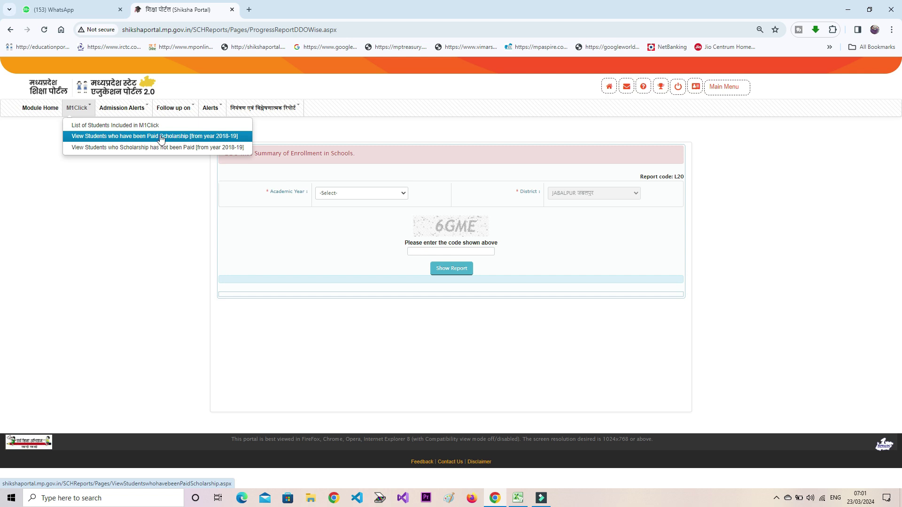
{"action": "left_click", "coordinate": [112, 127]}
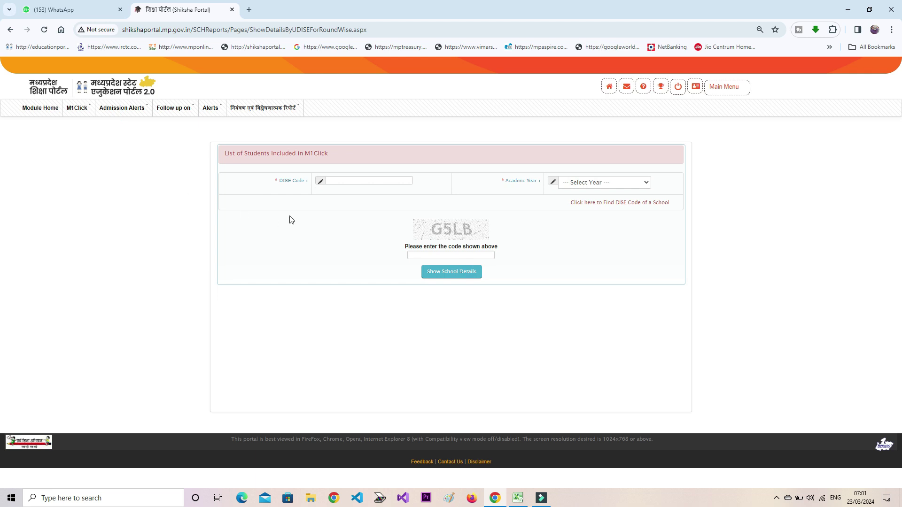
{"action": "left_click", "coordinate": [336, 180]}
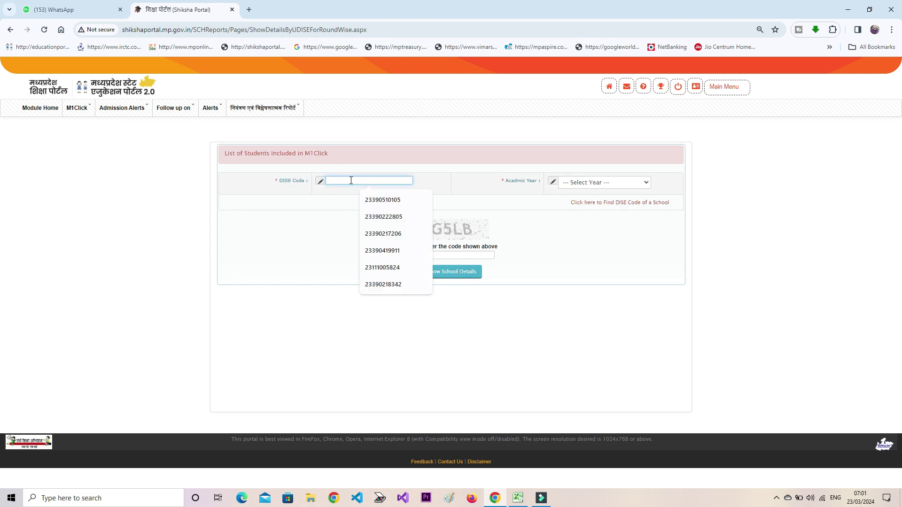
{"action": "left_click", "coordinate": [381, 200]}
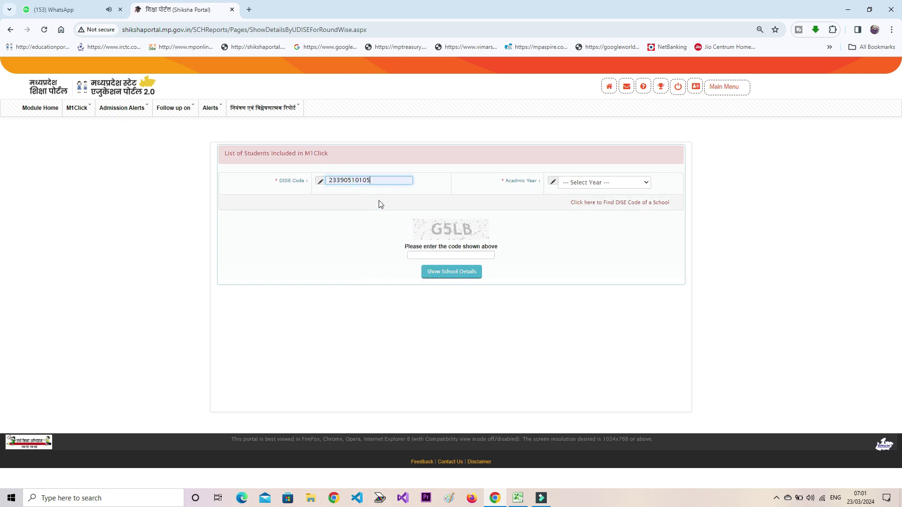
{"action": "left_click", "coordinate": [589, 183]}
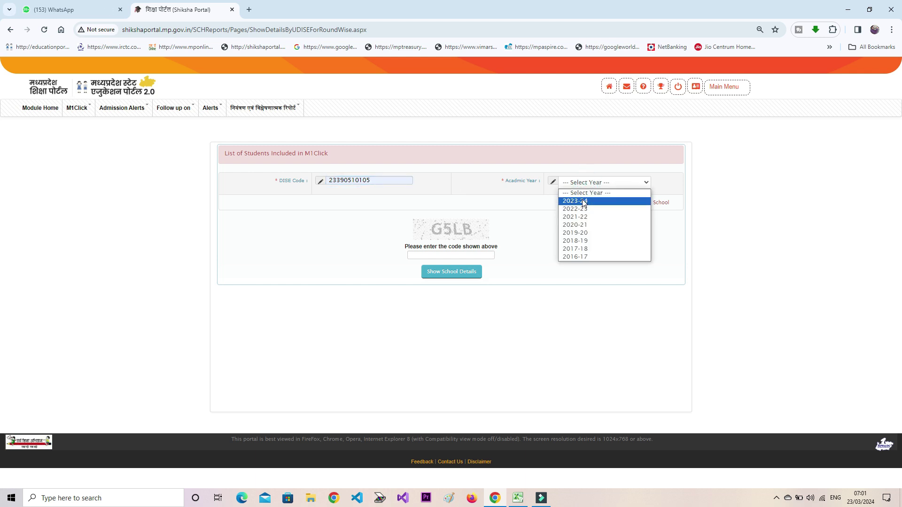
{"action": "left_click", "coordinate": [582, 200]}
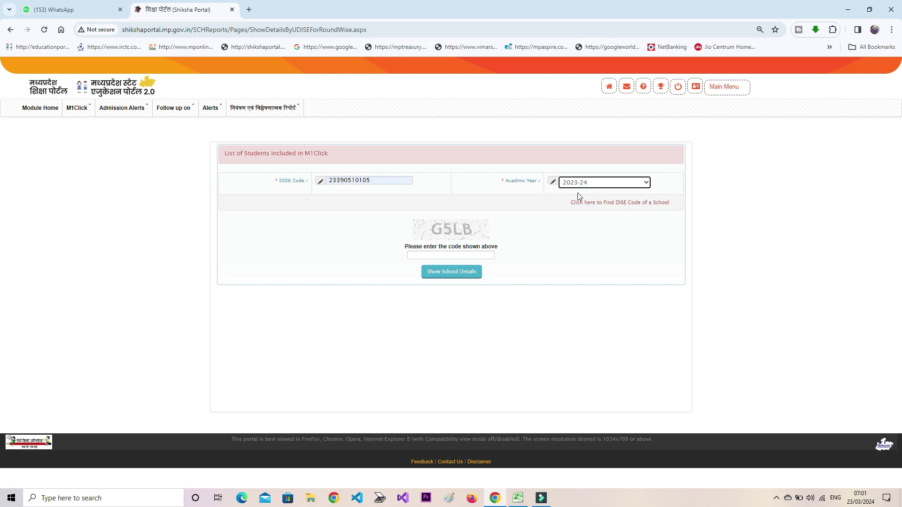
{"action": "left_click", "coordinate": [433, 257]}
{"action": "type", "text": "g5lb"}
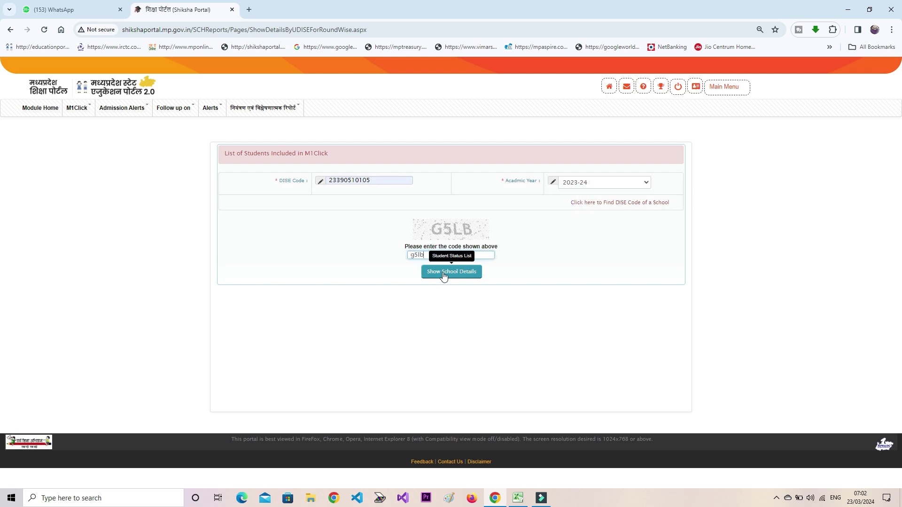
{"action": "left_click", "coordinate": [444, 273]}
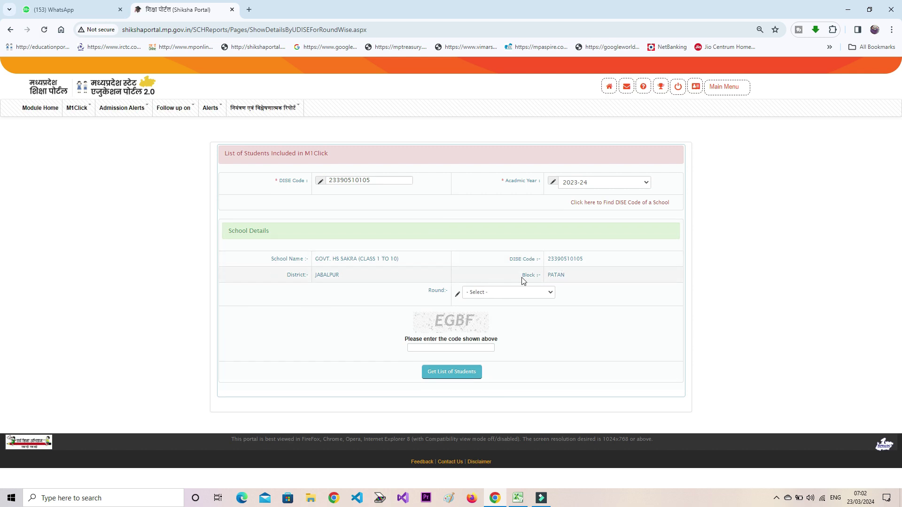
Get the school's list of students for Round 1, entering the displayed captcha code.
{"action": "left_click", "coordinate": [479, 294]}
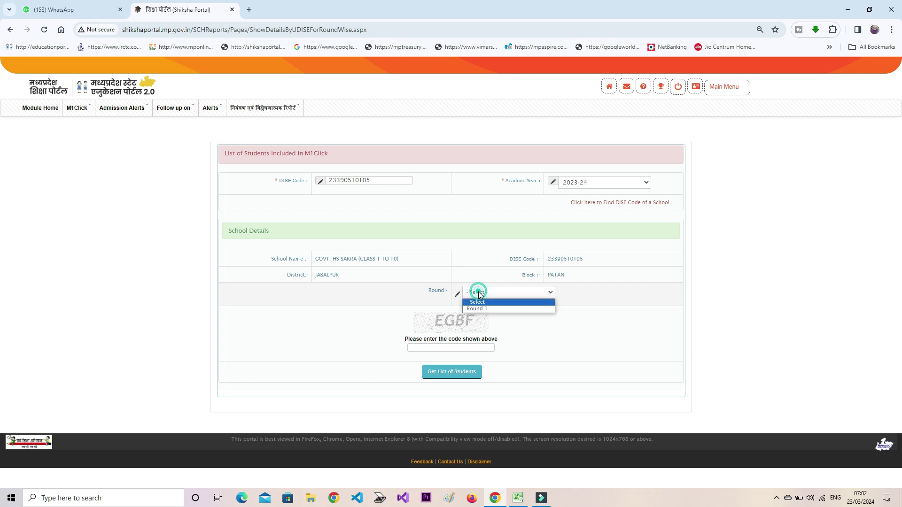
{"action": "left_click", "coordinate": [475, 309]}
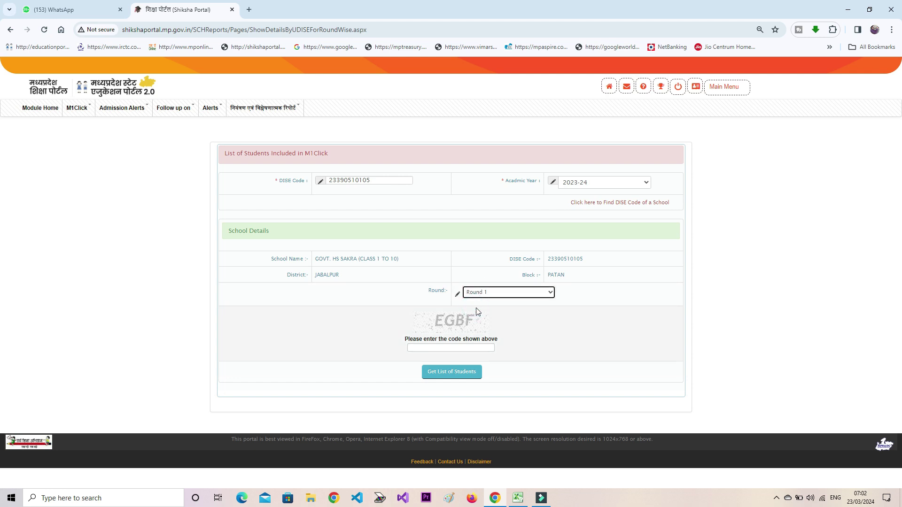
{"action": "left_click", "coordinate": [446, 348]}
{"action": "type", "text": "e"}
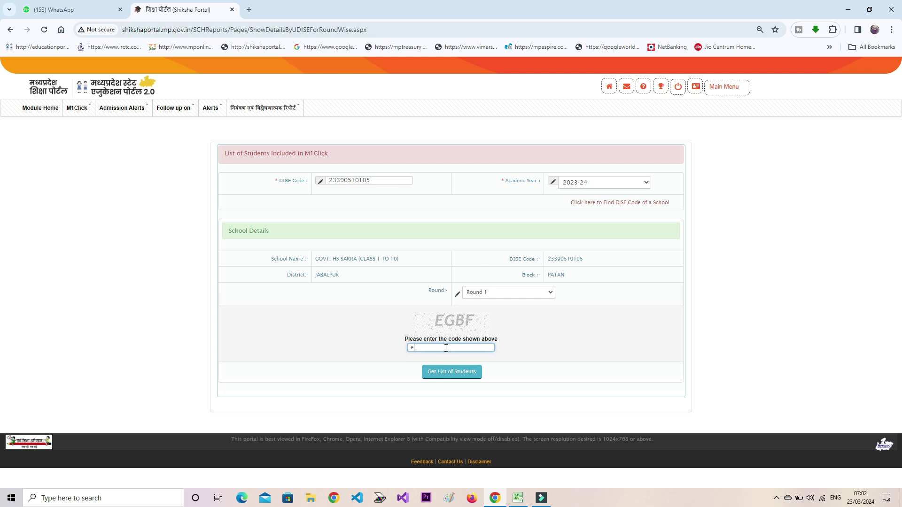
{"action": "type", "text": "gbf"}
{"action": "left_click", "coordinate": [448, 373]}
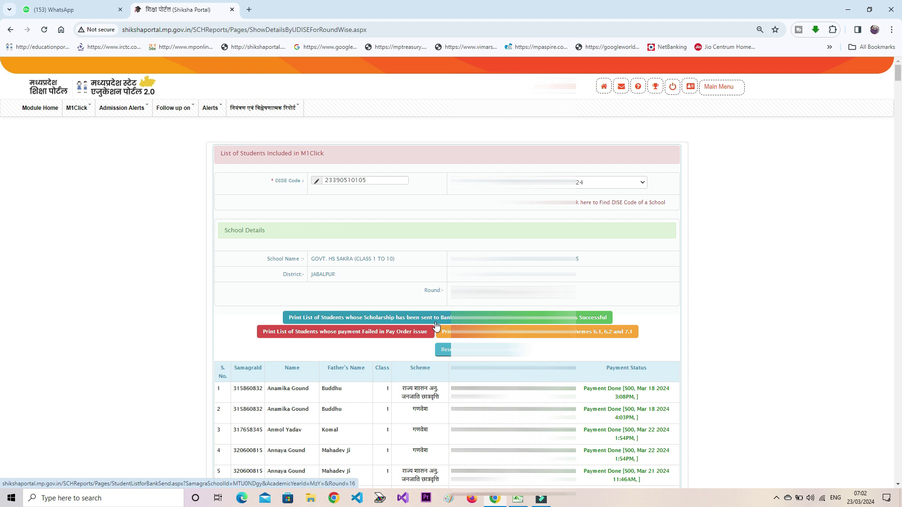
Review the Payment Status entries down the student list, checking for failed payments and their reasons.
{"action": "scroll", "coordinate": [435, 375], "scroll_direction": "down", "scroll_amount": 3}
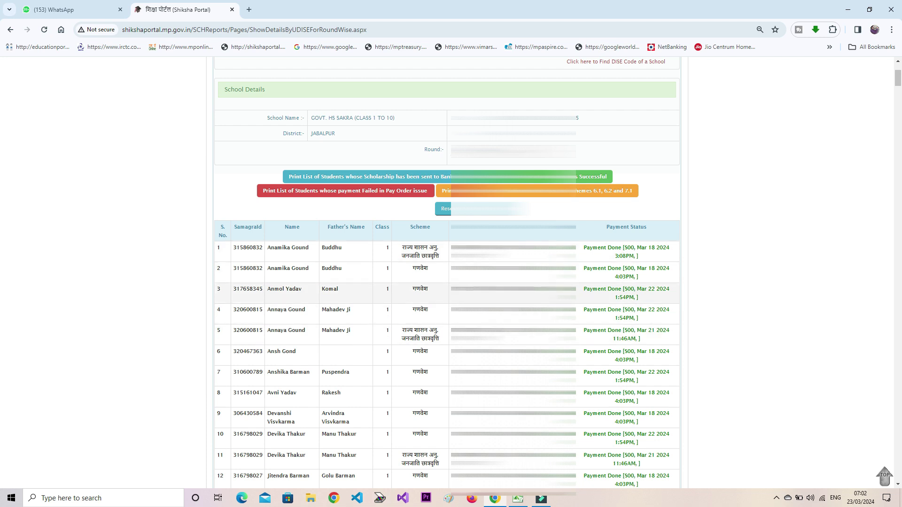
{"action": "scroll", "coordinate": [618, 328], "scroll_direction": "down", "scroll_amount": 2}
{"action": "scroll", "coordinate": [619, 299], "scroll_direction": "down", "scroll_amount": 2}
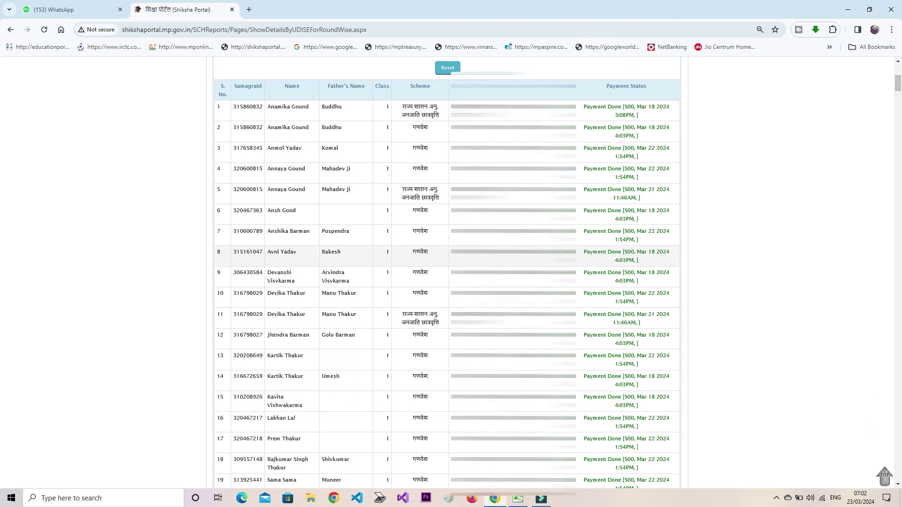
{"action": "scroll", "coordinate": [614, 291], "scroll_direction": "down", "scroll_amount": 1}
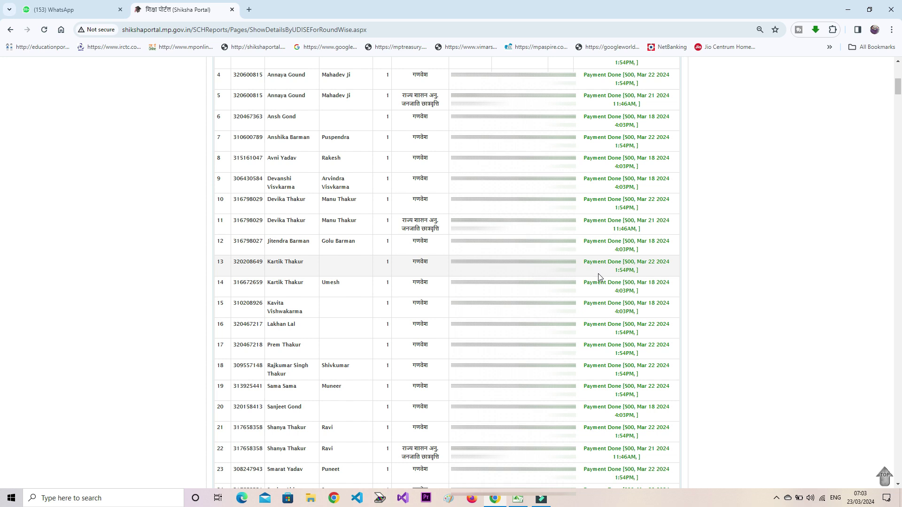
{"action": "scroll", "coordinate": [599, 274], "scroll_direction": "down", "scroll_amount": 9}
{"action": "scroll", "coordinate": [599, 274], "scroll_direction": "down", "scroll_amount": 9}
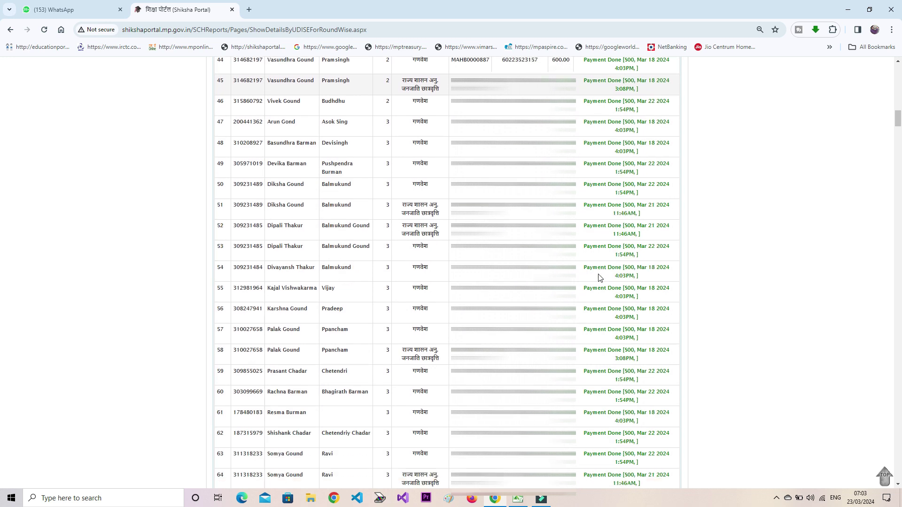
{"action": "scroll", "coordinate": [599, 277], "scroll_direction": "down", "scroll_amount": 4}
{"action": "scroll", "coordinate": [599, 277], "scroll_direction": "down", "scroll_amount": 5}
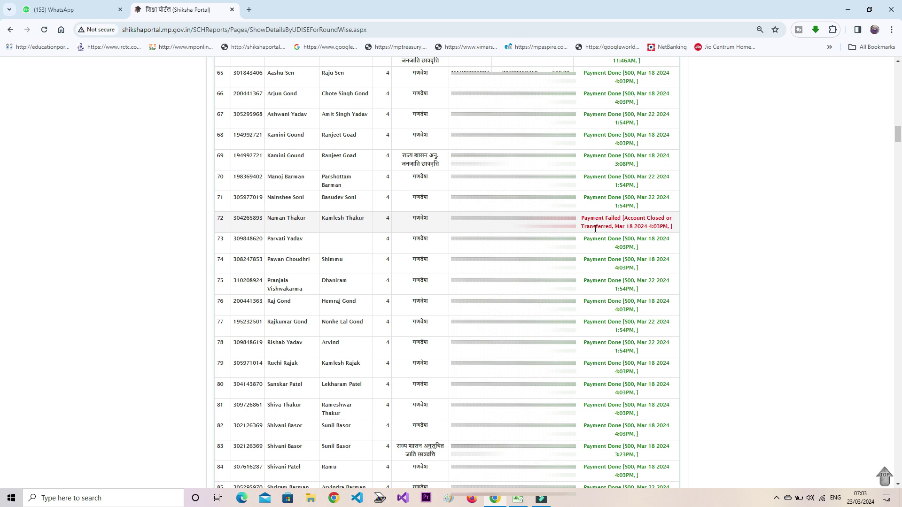
{"action": "scroll", "coordinate": [595, 229], "scroll_direction": "down", "scroll_amount": 10}
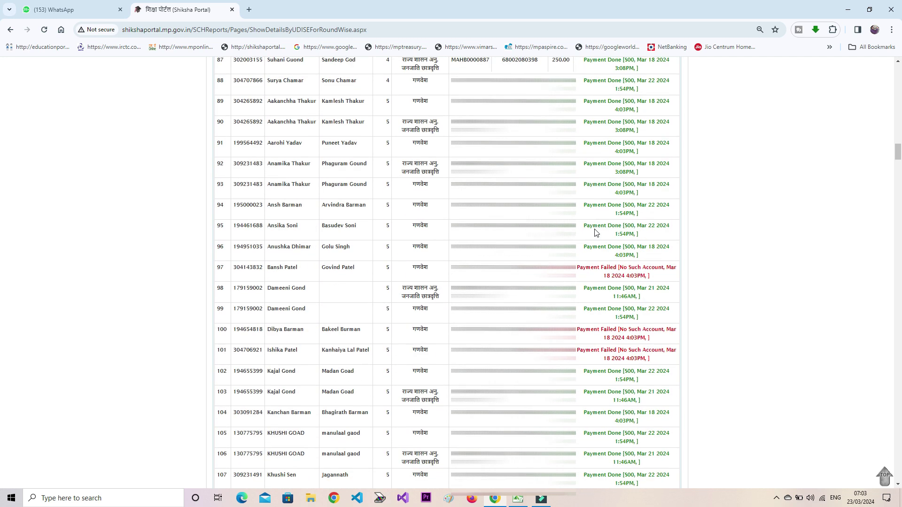
{"action": "scroll", "coordinate": [596, 232], "scroll_direction": "down", "scroll_amount": 1}
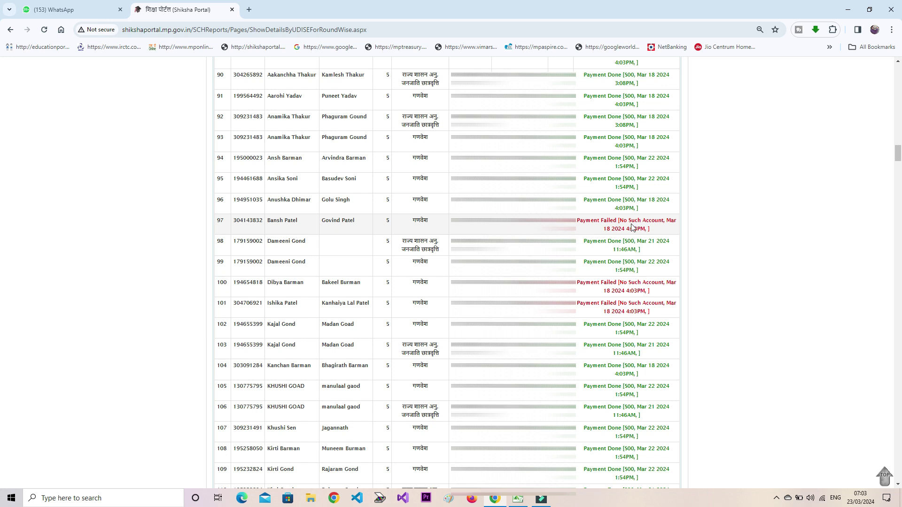
{"action": "scroll", "coordinate": [586, 200], "scroll_direction": "down", "scroll_amount": 2}
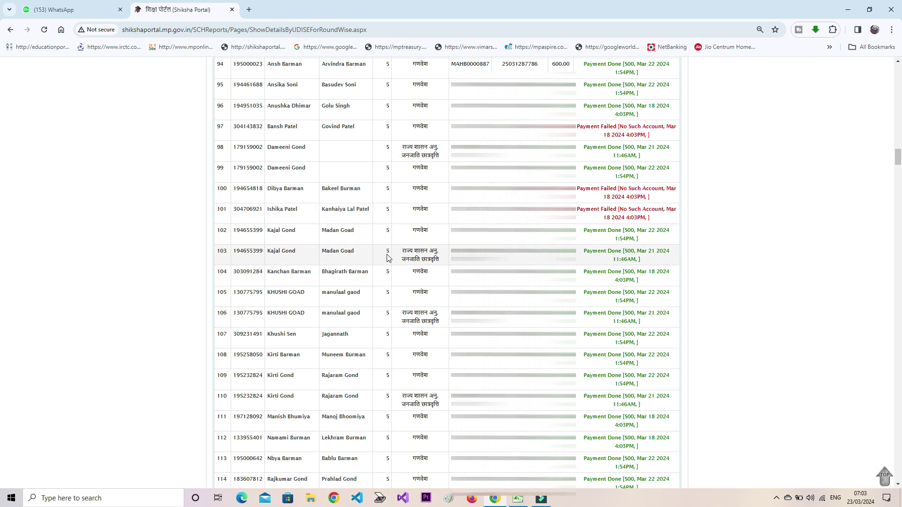
Copy the entire student table, from the S. No. header to the last row, into Sheet2 of the Excel workbook starting at A1.
{"action": "scroll", "coordinate": [388, 258], "scroll_direction": "up", "scroll_amount": 20}
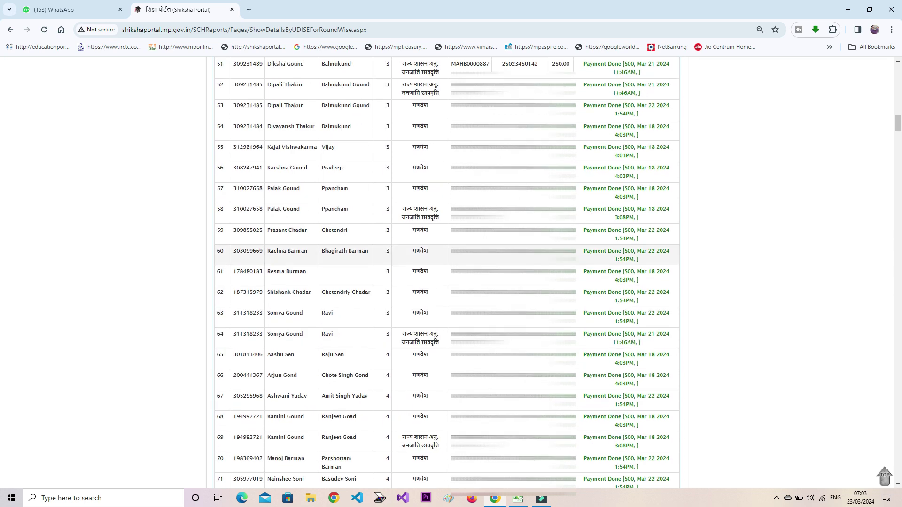
{"action": "scroll", "coordinate": [390, 253], "scroll_direction": "up", "scroll_amount": 20}
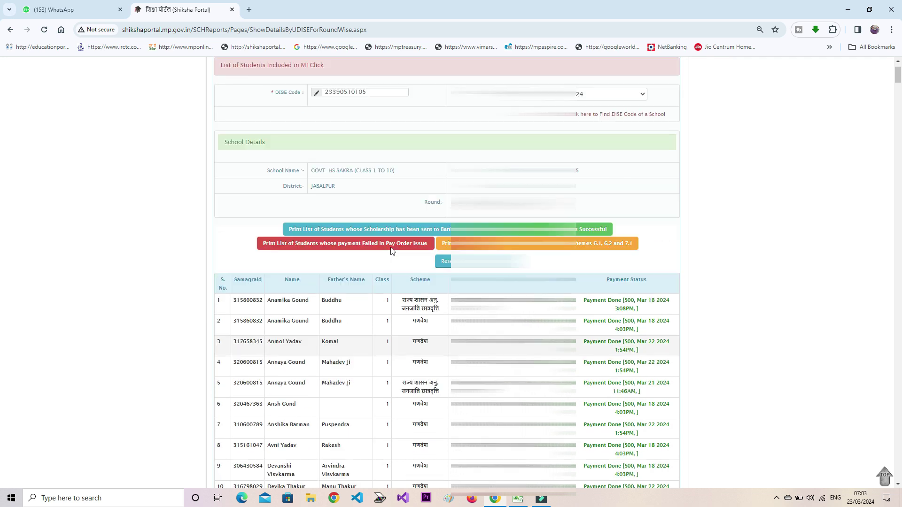
{"action": "scroll", "coordinate": [392, 252], "scroll_direction": "down", "scroll_amount": 5}
{"action": "triple_click", "coordinate": [221, 89]}
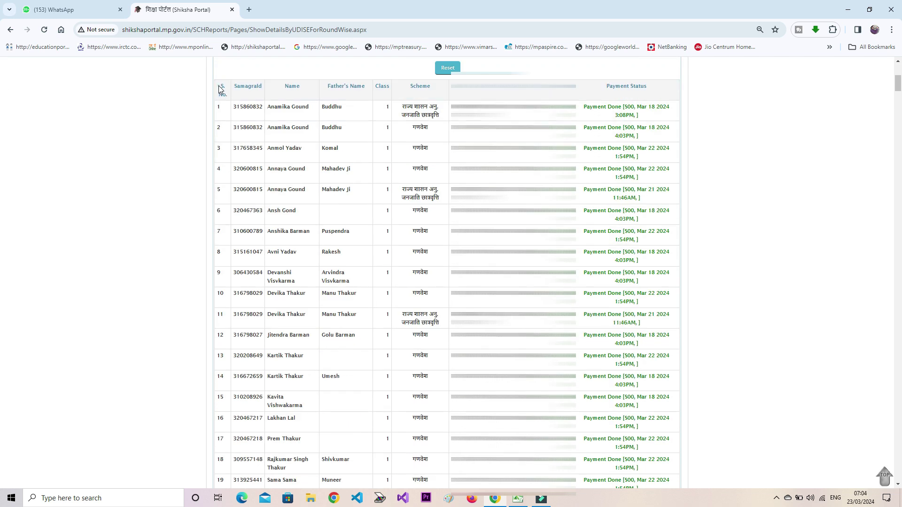
{"action": "left_click_drag", "start_coordinate": [221, 90], "coordinate": [619, 412]}
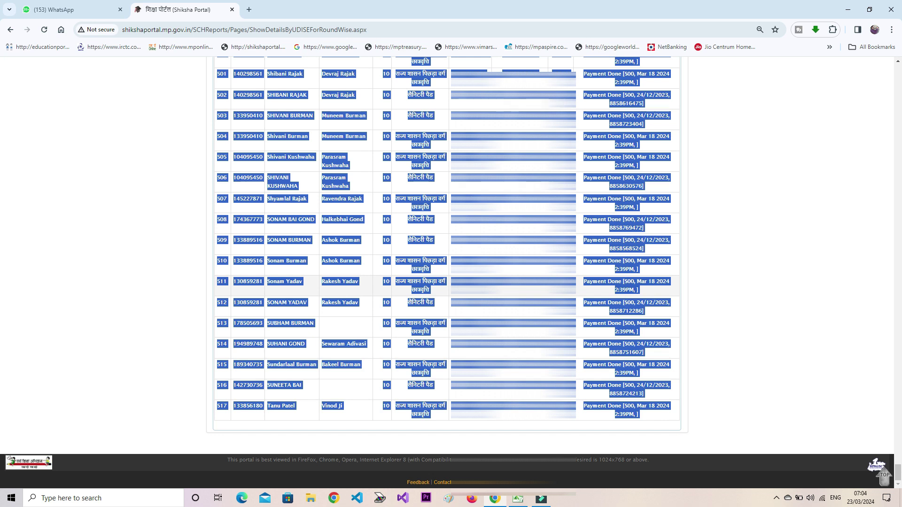
{"action": "left_click", "coordinate": [518, 498]}
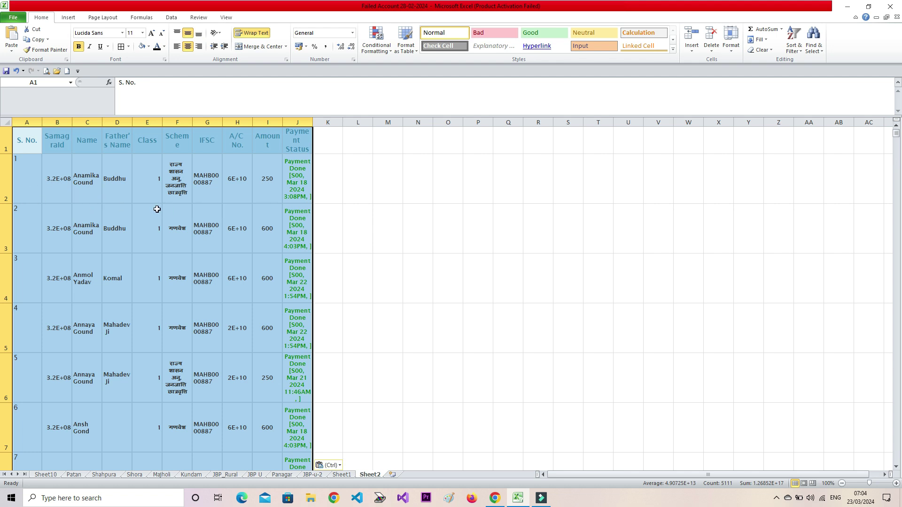
Format the pasted table with black Calibri text, a plain background and borders, and fit the columns and rows to their contents.
{"action": "left_click", "coordinate": [157, 47]}
{"action": "left_click", "coordinate": [143, 48]}
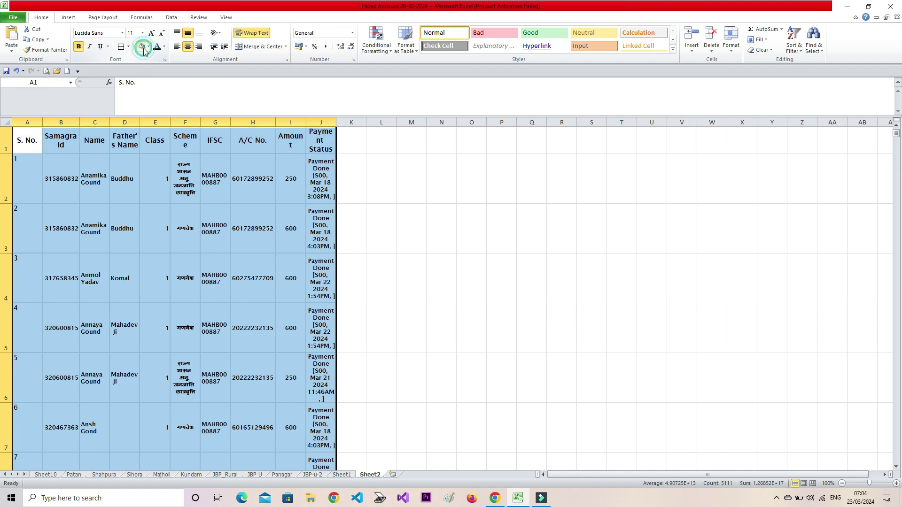
{"action": "left_click", "coordinate": [121, 47]}
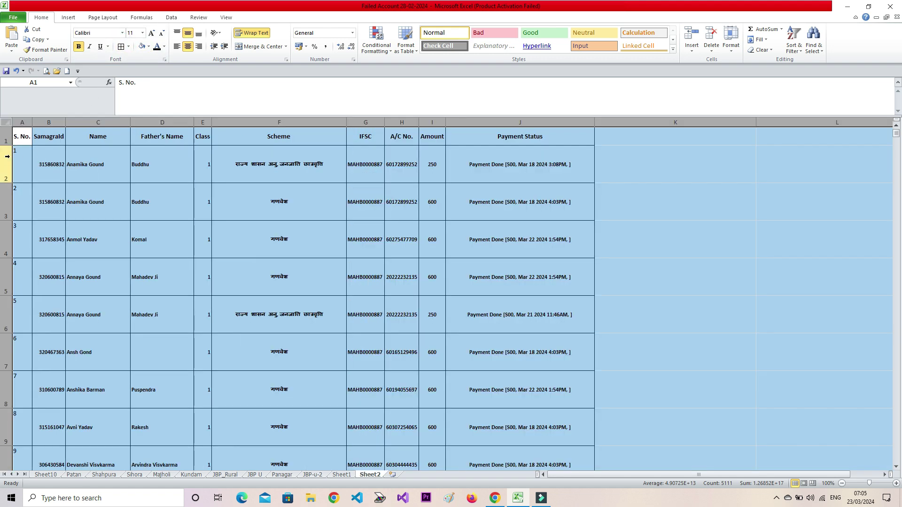
{"action": "left_click_drag", "start_coordinate": [5, 183], "coordinate": [4, 184]}
{"action": "double_click", "coordinate": [5, 183]}
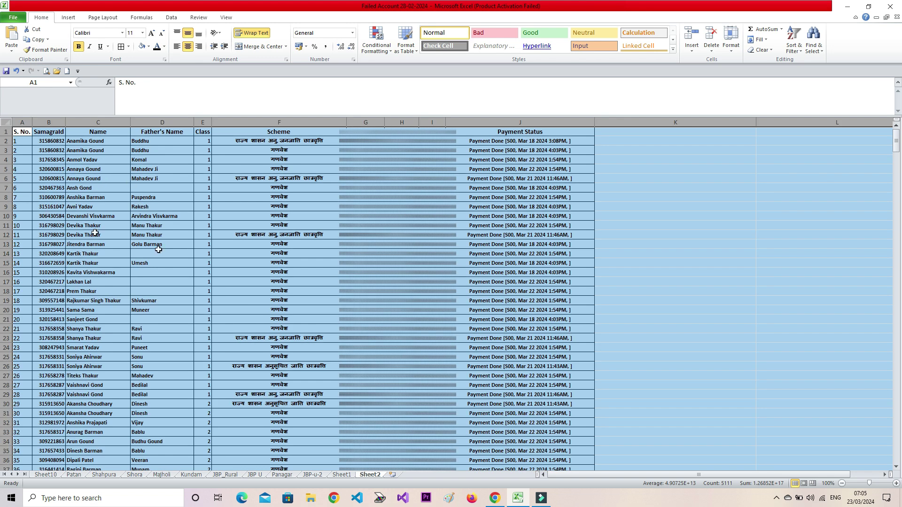
{"action": "left_click", "coordinate": [139, 188]}
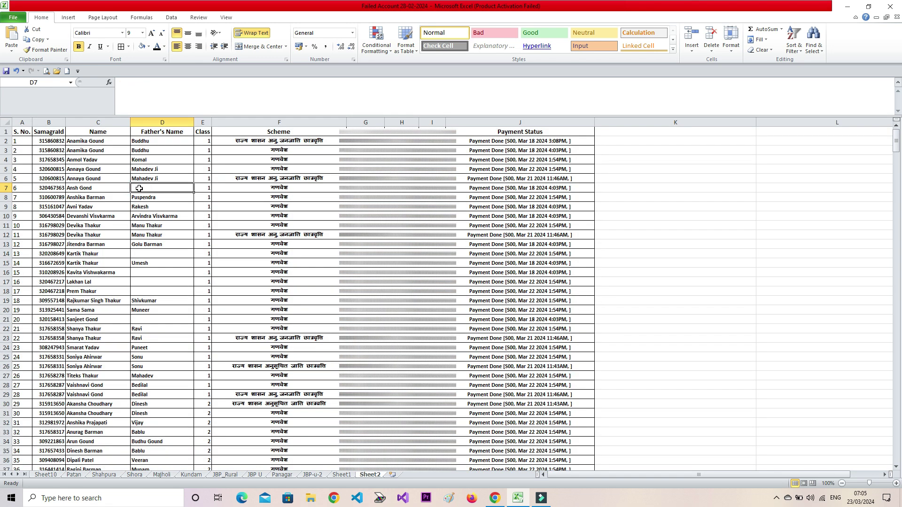
Add filters to the table's header row in row 1.
{"action": "left_click", "coordinate": [6, 132]}
{"action": "left_click", "coordinate": [795, 43]}
{"action": "left_click", "coordinate": [805, 96]}
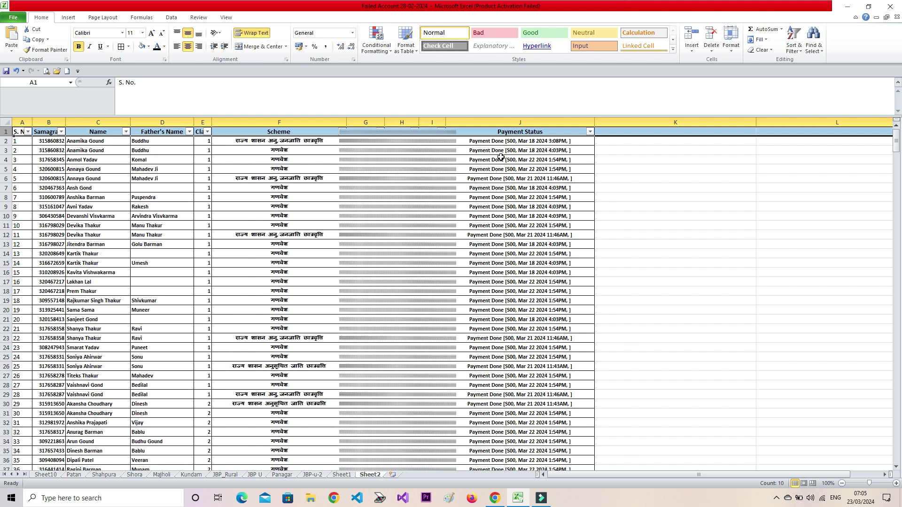
Filter the Payment Status column to show only the four Payment Failed entries, covering closed or transferred accounts and No Such Account.
{"action": "left_click", "coordinate": [591, 132]}
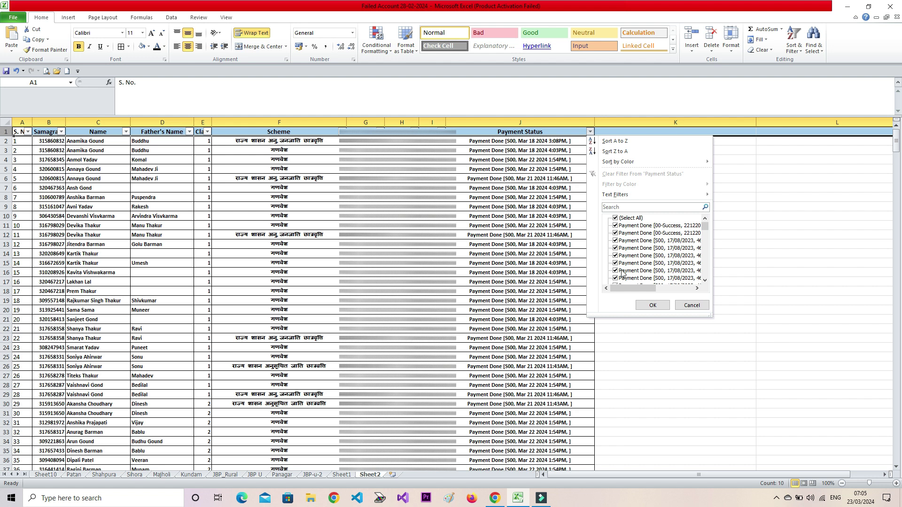
{"action": "left_click", "coordinate": [616, 219]}
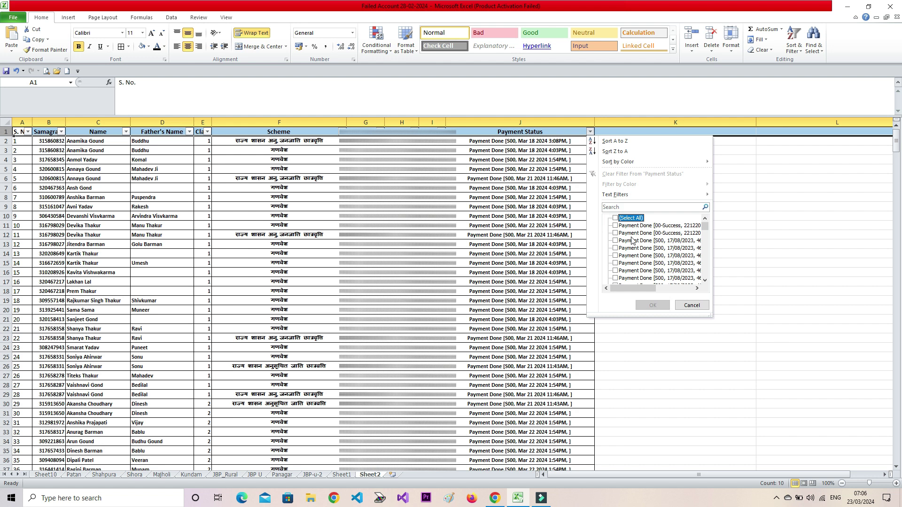
{"action": "scroll", "coordinate": [633, 241], "scroll_direction": "down", "scroll_amount": 1}
{"action": "left_click_drag", "start_coordinate": [705, 233], "coordinate": [706, 273]}
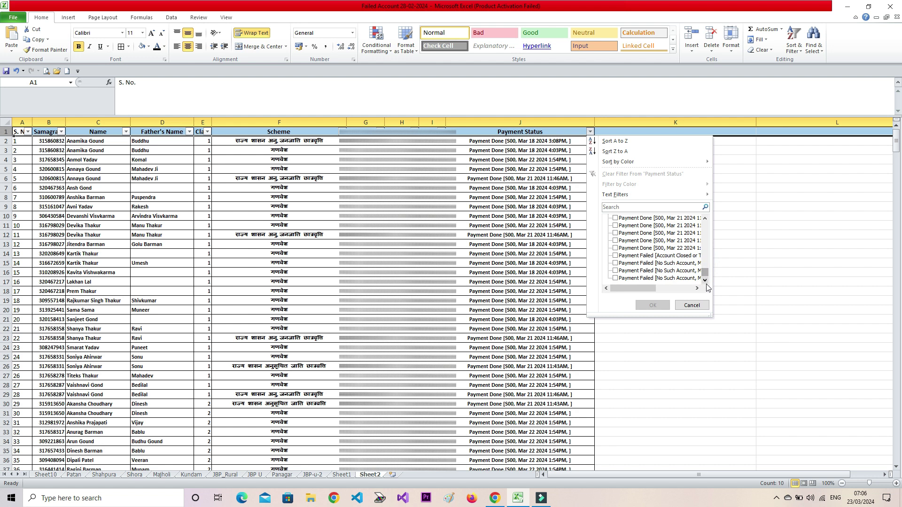
{"action": "left_click", "coordinate": [617, 256]}
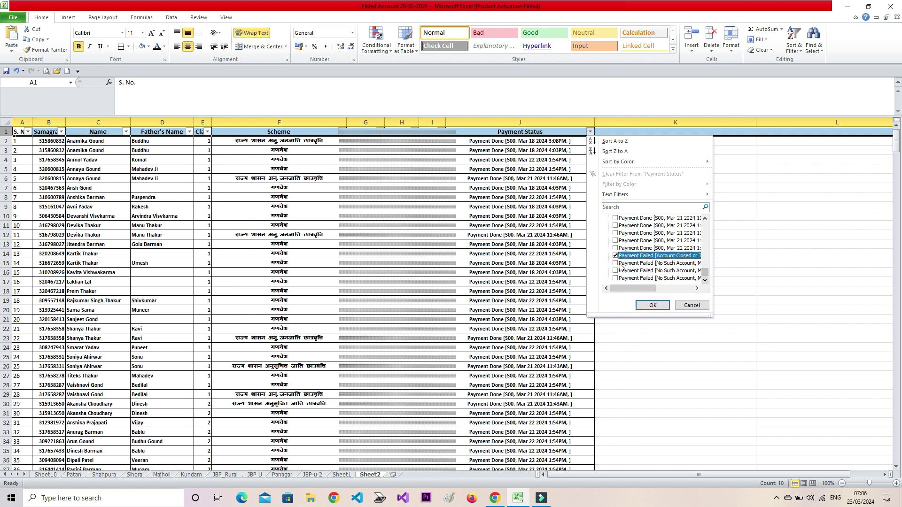
{"action": "left_click", "coordinate": [617, 264]}
{"action": "left_click", "coordinate": [617, 271]}
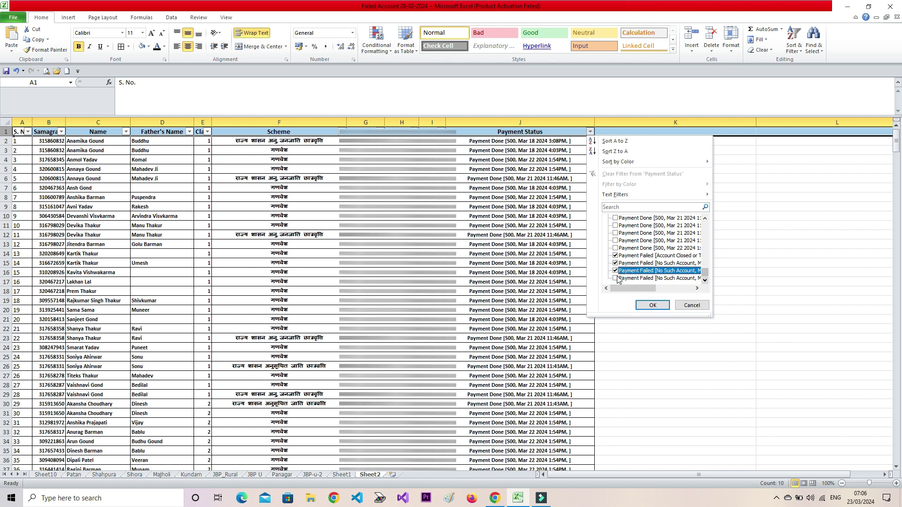
{"action": "left_click", "coordinate": [617, 279]}
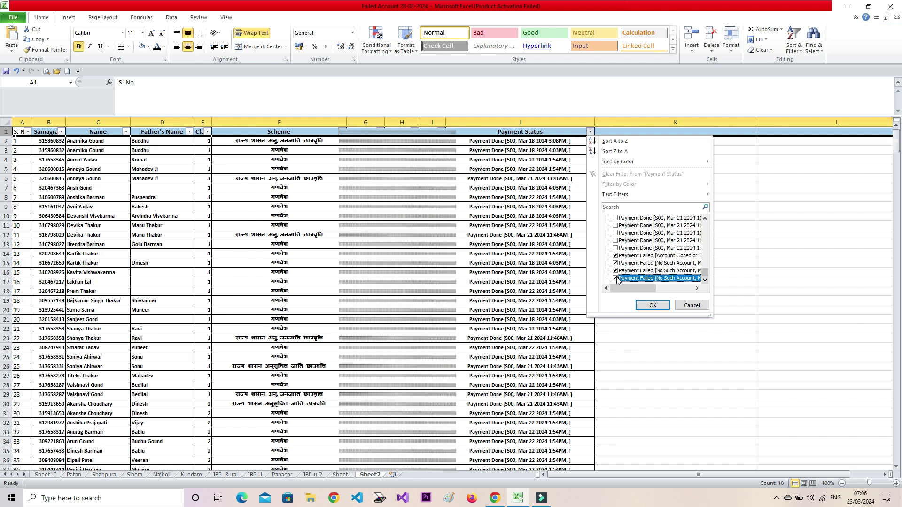
{"action": "left_click", "coordinate": [652, 306]}
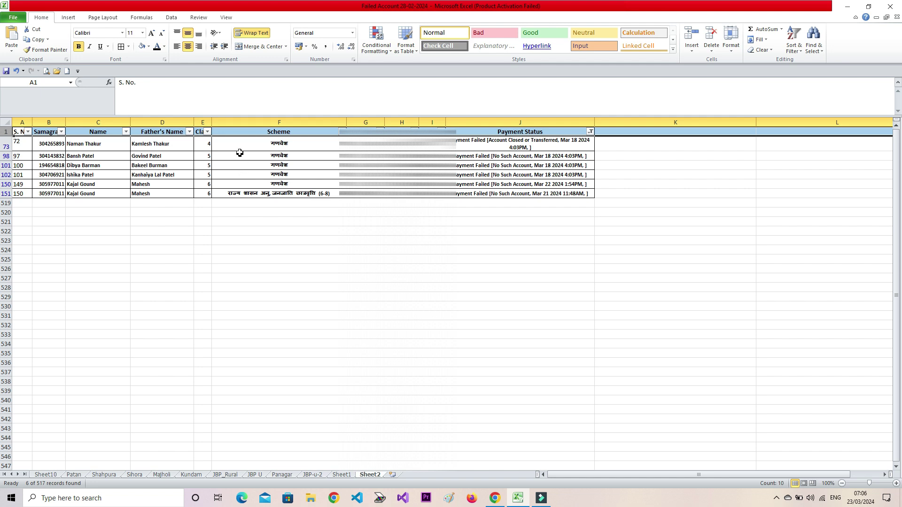
Review the Scheme entries of the failed-payment rows by selecting them from row 73 to row 151.
{"action": "left_click_drag", "start_coordinate": [238, 143], "coordinate": [244, 175]}
{"action": "left_click", "coordinate": [244, 194]}
{"action": "left_click_drag", "start_coordinate": [244, 141], "coordinate": [247, 192]}
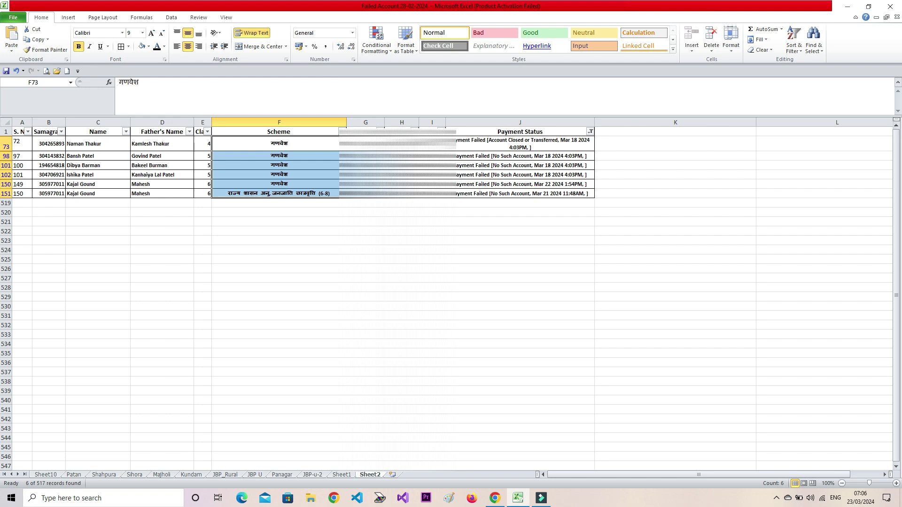
Change the Payment Status filter to include every Payment Done entry and exclude the four Payment Failed entries.
{"action": "left_click", "coordinate": [590, 132]}
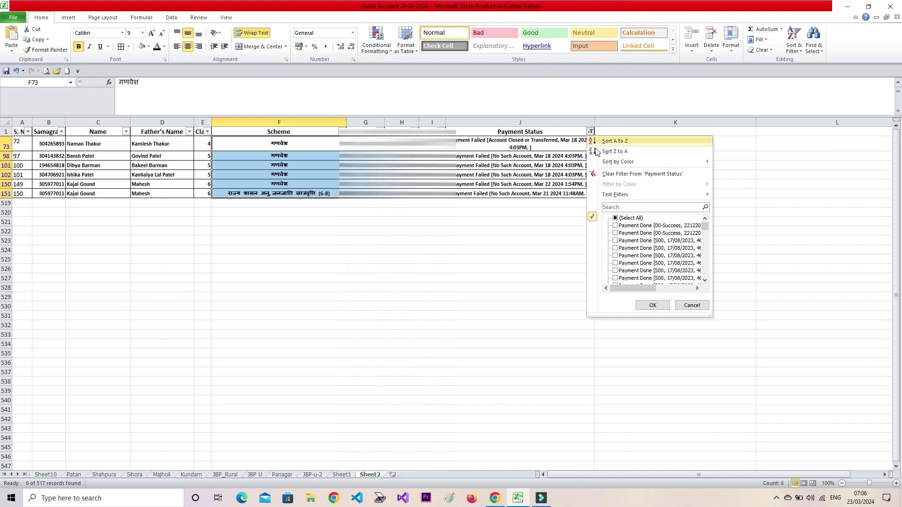
{"action": "left_click", "coordinate": [621, 219]}
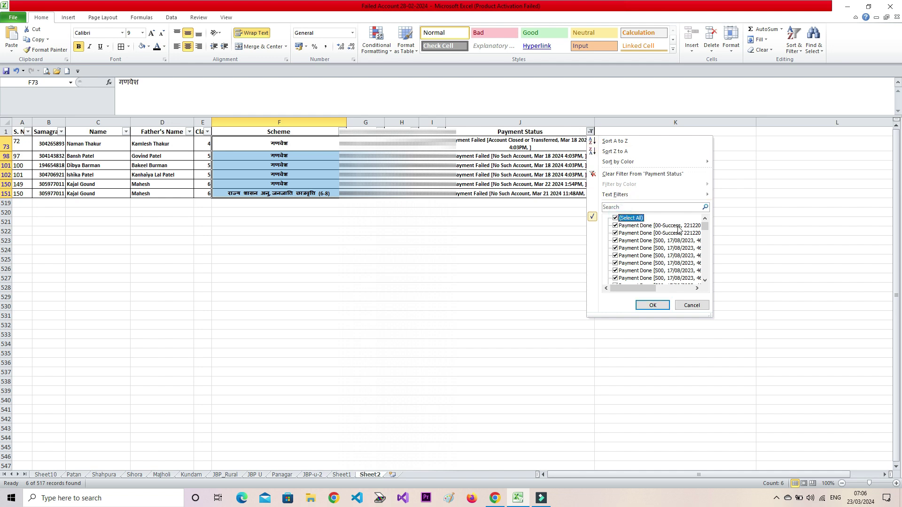
{"action": "left_click", "coordinate": [706, 226]}
{"action": "left_click_drag", "start_coordinate": [708, 232], "coordinate": [707, 272]}
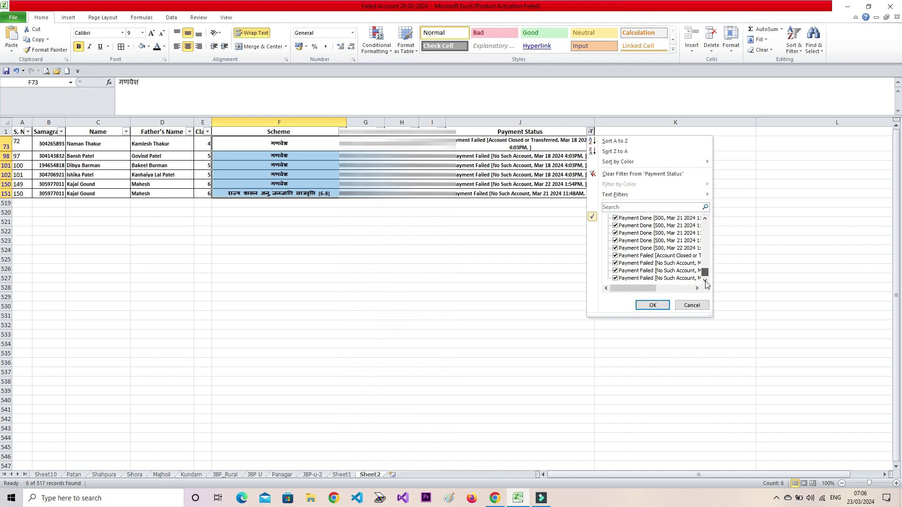
{"action": "left_click", "coordinate": [616, 278]}
{"action": "left_click", "coordinate": [616, 271]}
{"action": "left_click", "coordinate": [615, 263]}
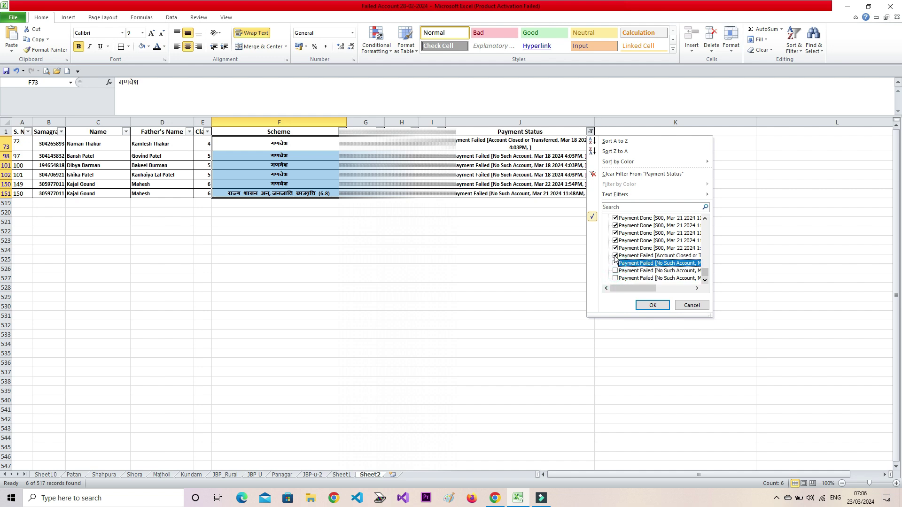
{"action": "left_click", "coordinate": [615, 256]}
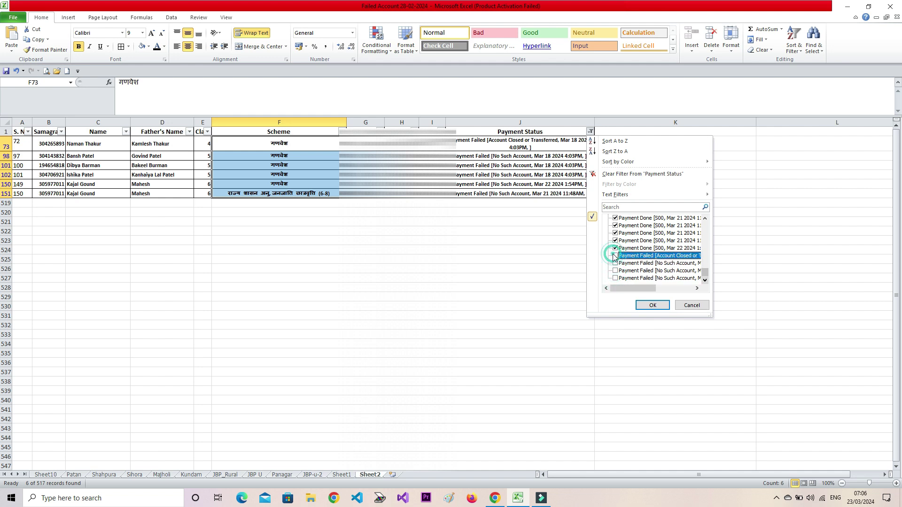
{"action": "left_click", "coordinate": [651, 305]}
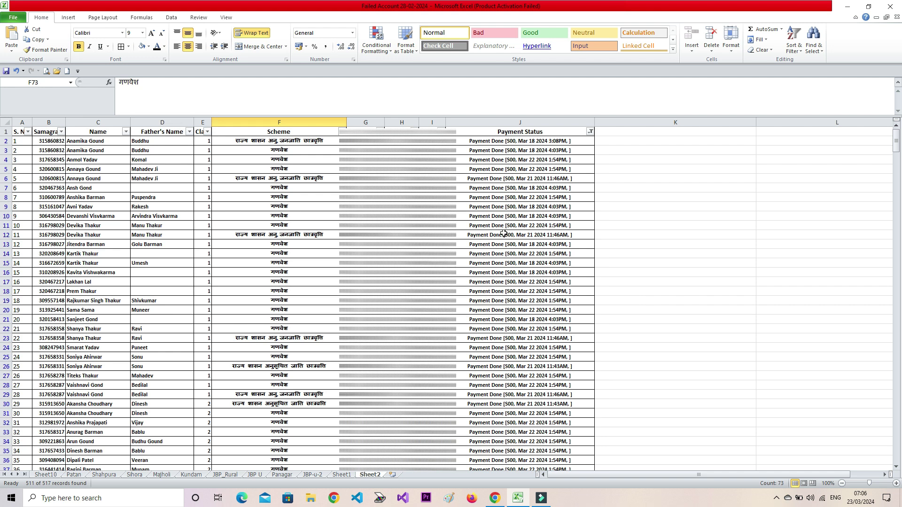
Examine the schemes and payment dates down the filtered list of students with completed payments.
{"action": "scroll", "coordinate": [481, 229], "scroll_direction": "down", "scroll_amount": 5}
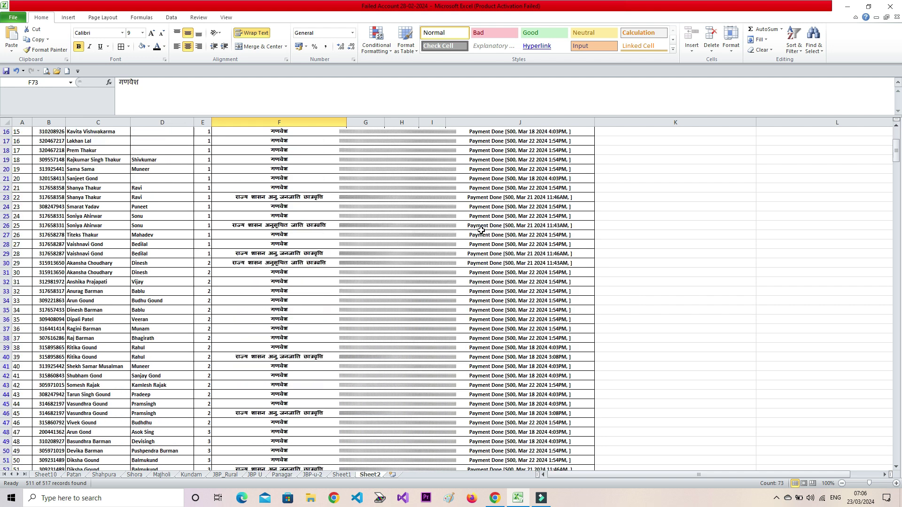
{"action": "scroll", "coordinate": [481, 229], "scroll_direction": "down", "scroll_amount": 17}
{"action": "scroll", "coordinate": [481, 240], "scroll_direction": "down", "scroll_amount": 20}
{"action": "scroll", "coordinate": [482, 255], "scroll_direction": "down", "scroll_amount": 12}
{"action": "scroll", "coordinate": [483, 255], "scroll_direction": "down", "scroll_amount": 11}
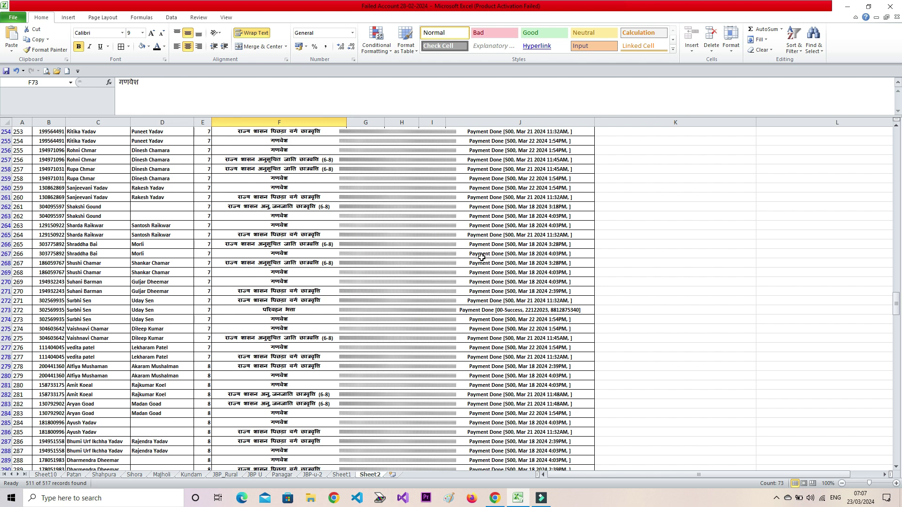
{"action": "scroll", "coordinate": [477, 259], "scroll_direction": "down", "scroll_amount": 19}
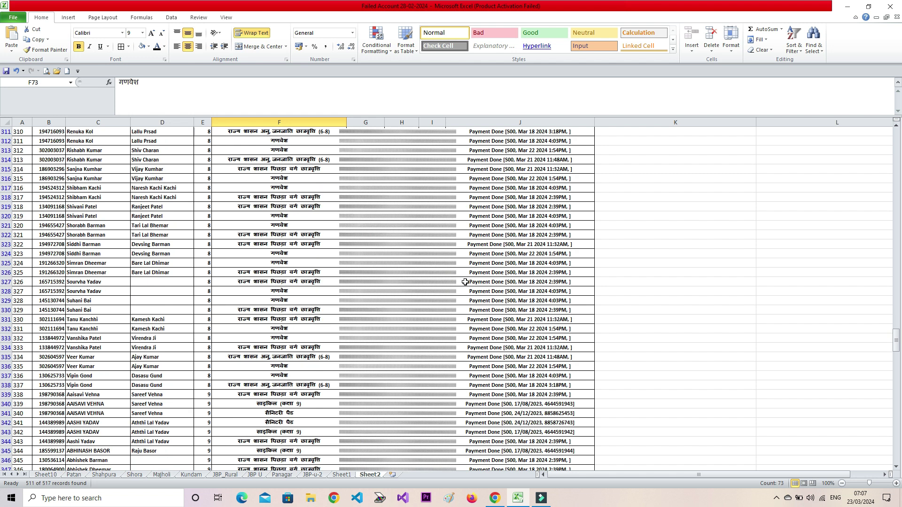